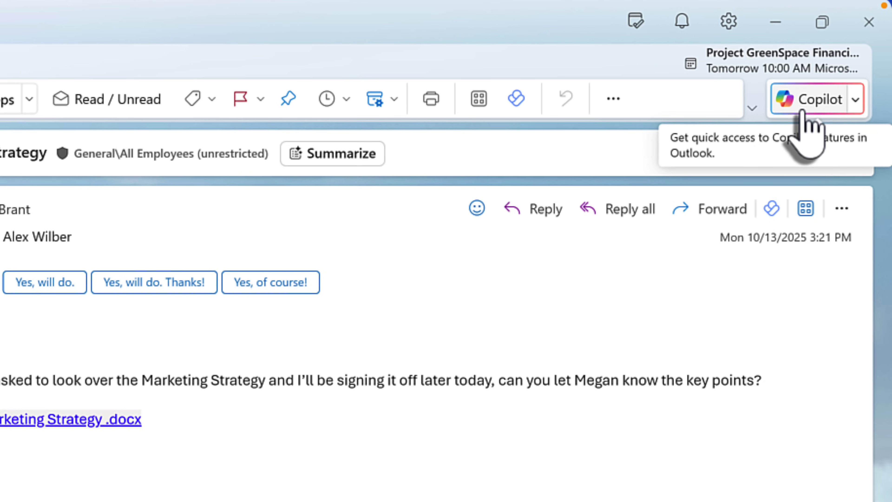
Step: Ask Copilot "Can you summarize the email and the attachment?" for the Marketing Strategy email and read through its summary
left_click(804, 113)
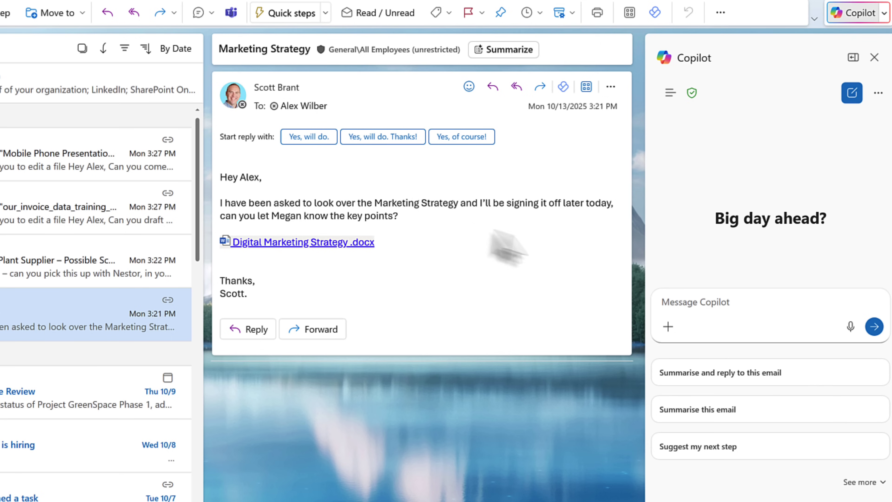
left_click(690, 301)
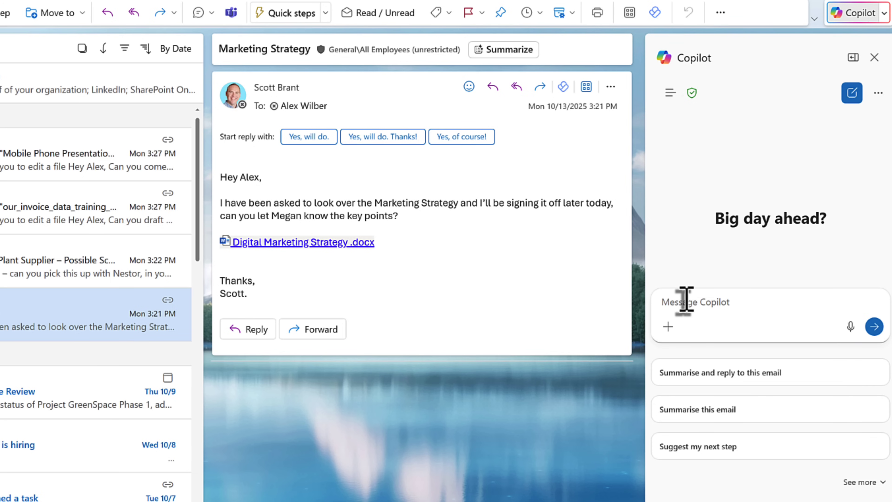
type("Can you summarize the email and the attachment?")
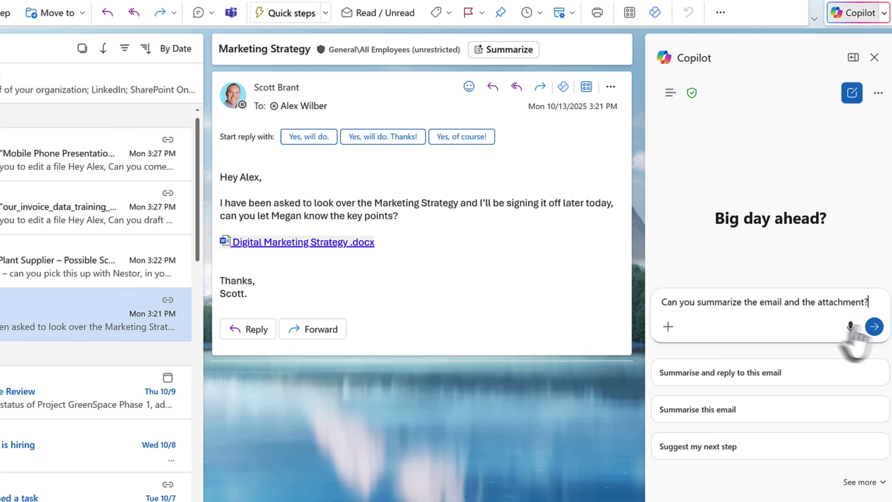
left_click(874, 327)
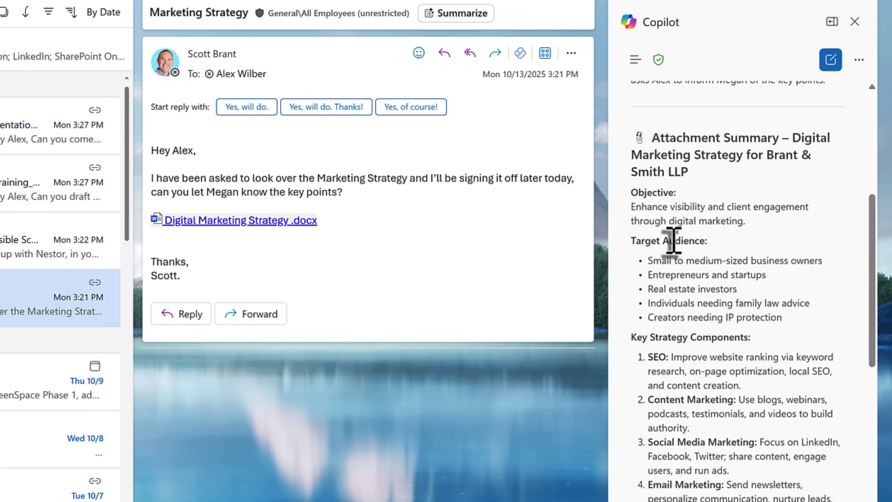
scroll(702, 255, "up", 1)
scroll(721, 269, "down", 5)
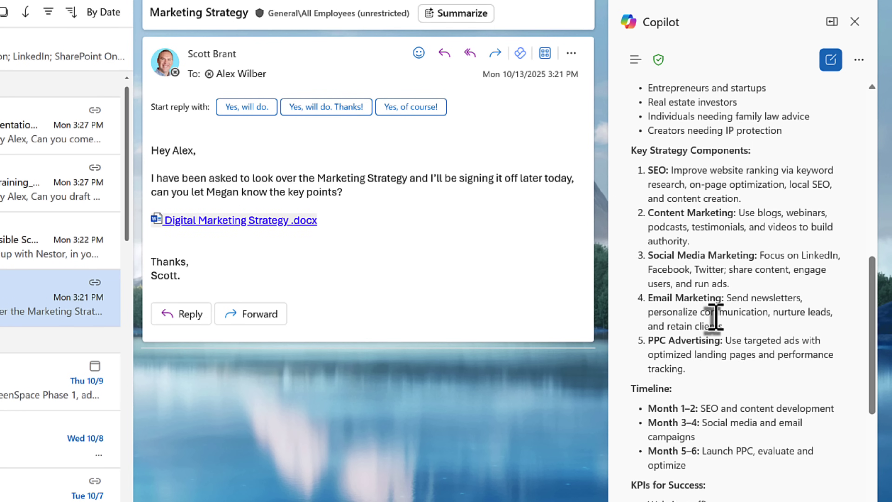
scroll(713, 319, "down", 7)
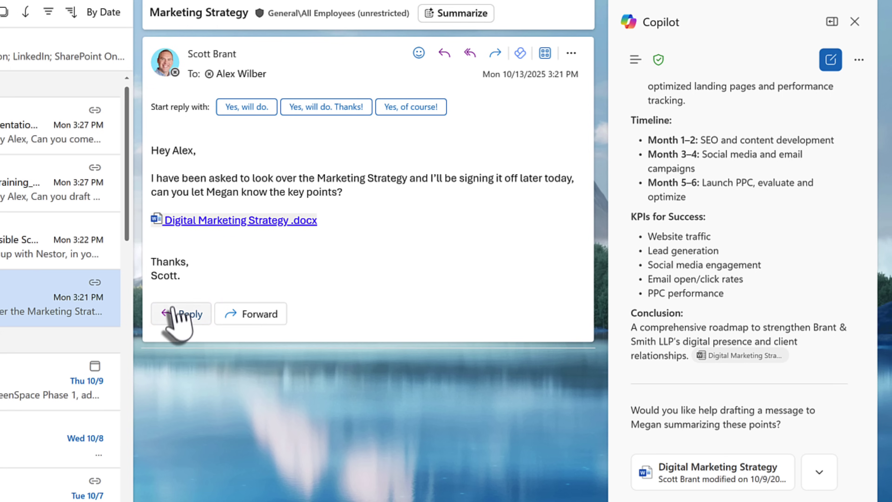
Step: Start a reply to the Marketing Strategy email and paste Copilot's drafted response above the quoted message
left_click(175, 312)
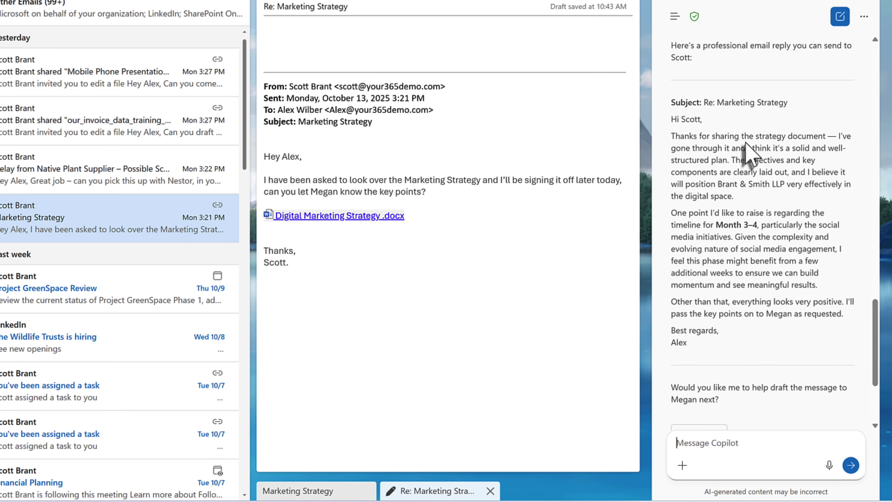
scroll(728, 214, "down", 3)
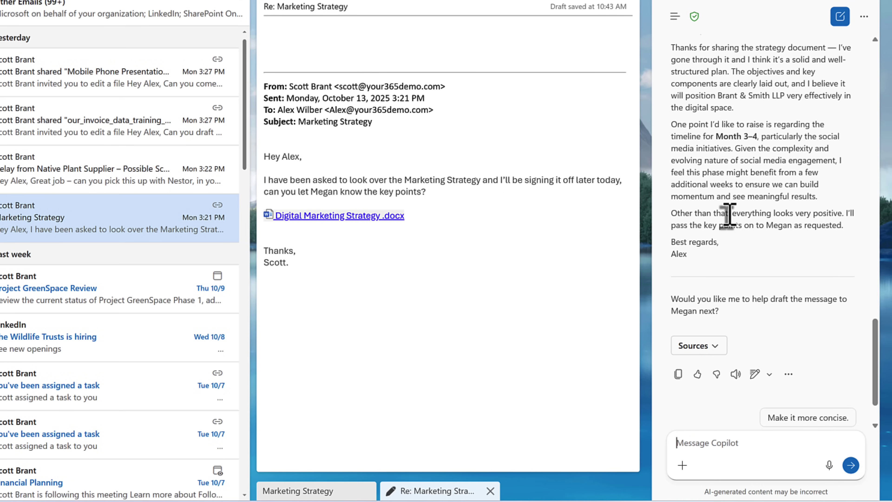
left_click(677, 375)
left_click(310, 45)
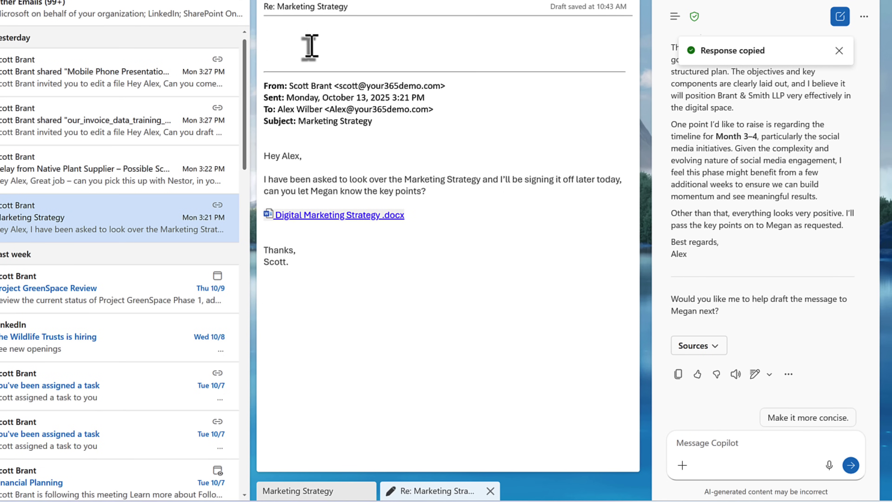
key("ctrl+v")
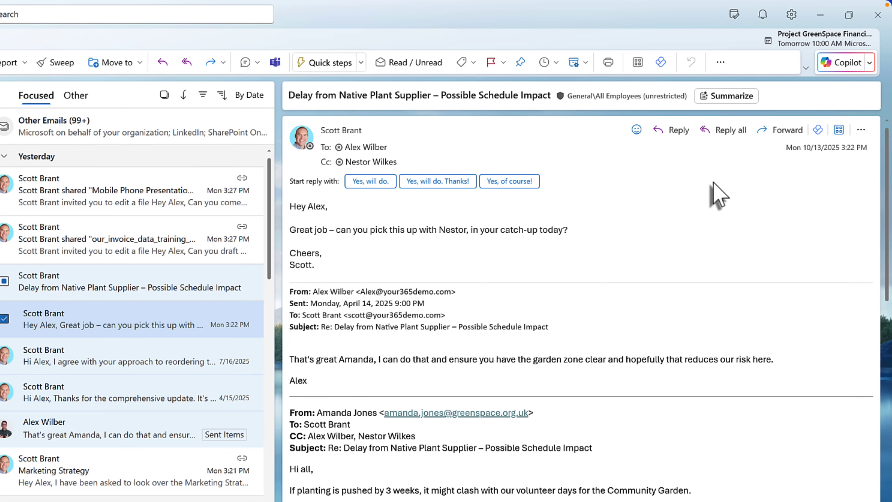
Step: Skim the "Delay from Native Plant Supplier – Possible Schedule Impact" email thread and generate a Copilot summary of it
scroll(718, 195, "down", 8)
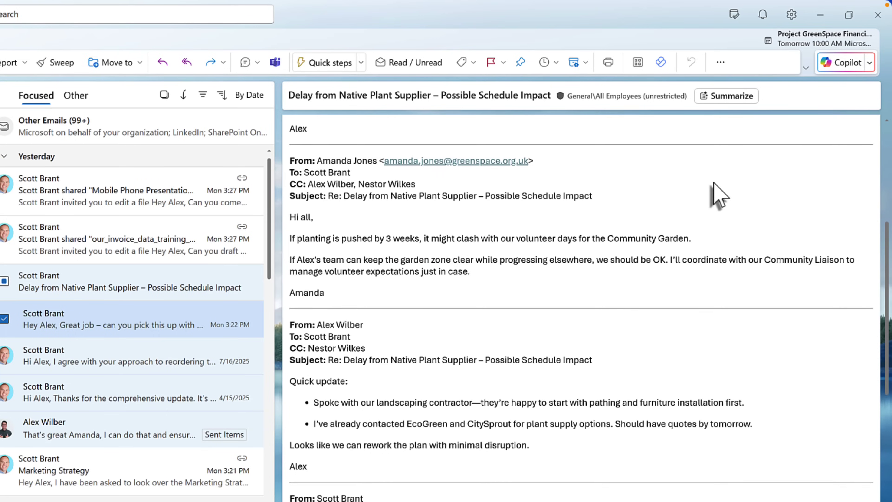
scroll(718, 194, "up", 10)
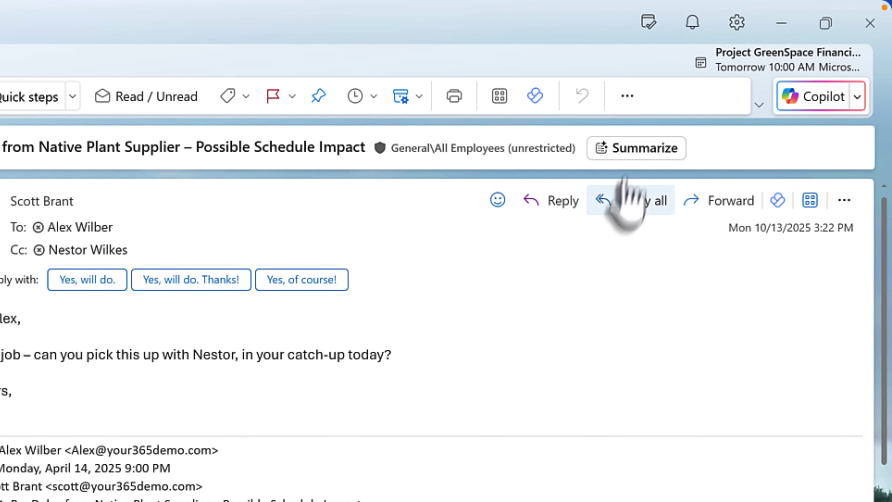
left_click(631, 155)
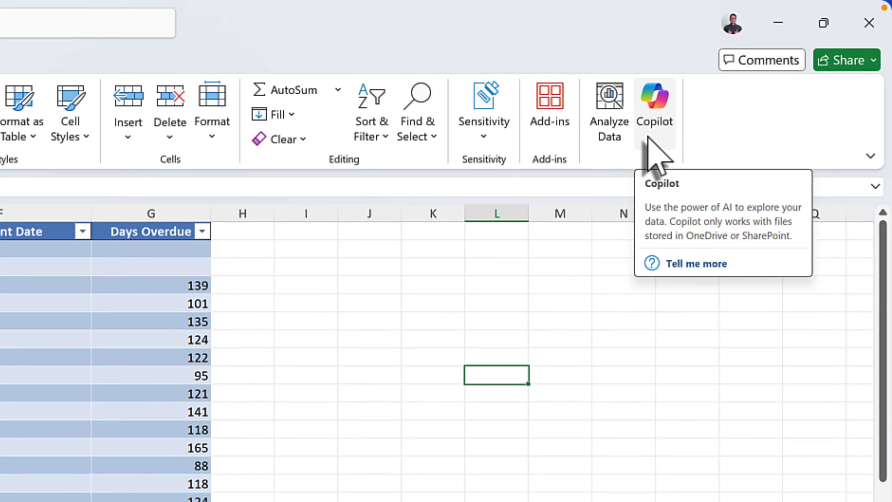
Step: Switch to the invoice workbook in Excel and ask Copilot "Are there any trends in this data?"
left_click(648, 138)
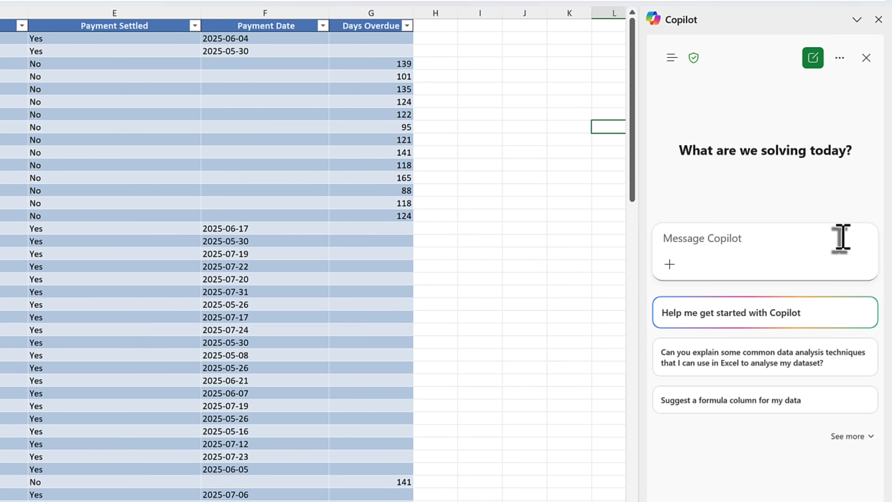
key("ctrl+v")
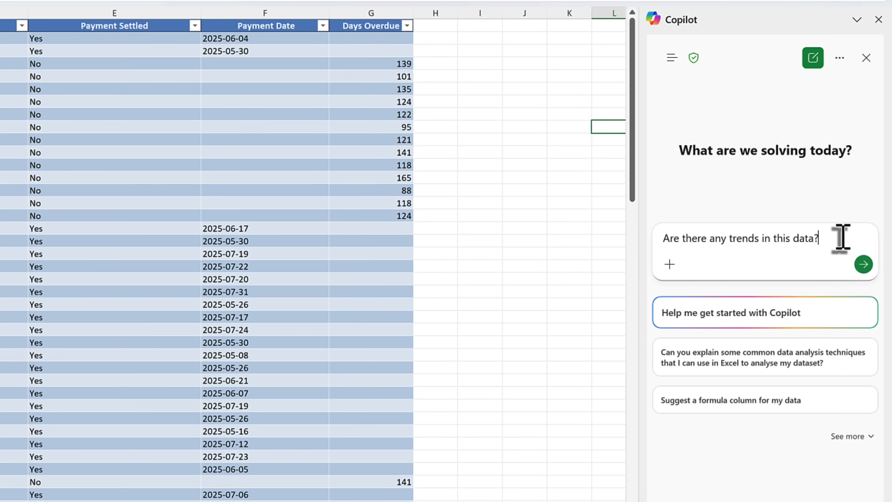
left_click(863, 264)
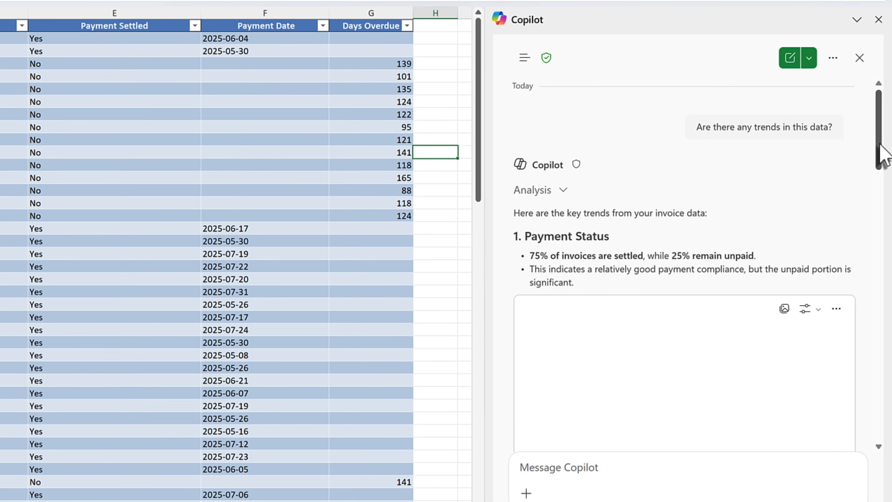
Step: Examine Copilot's trend analysis, including the invoice amounts by customer chart, the chart's export options and the closing insights
left_click_drag(880, 144, 883, 364)
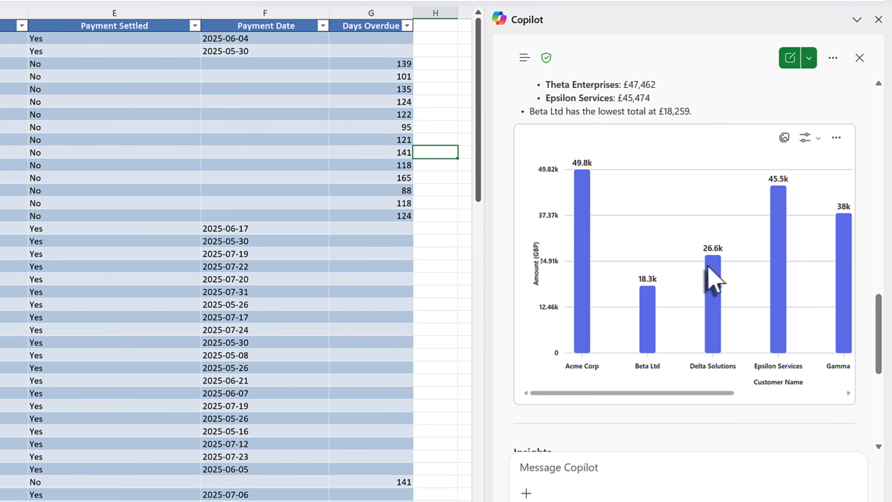
mouse_move(712, 277)
mouse_move(580, 227)
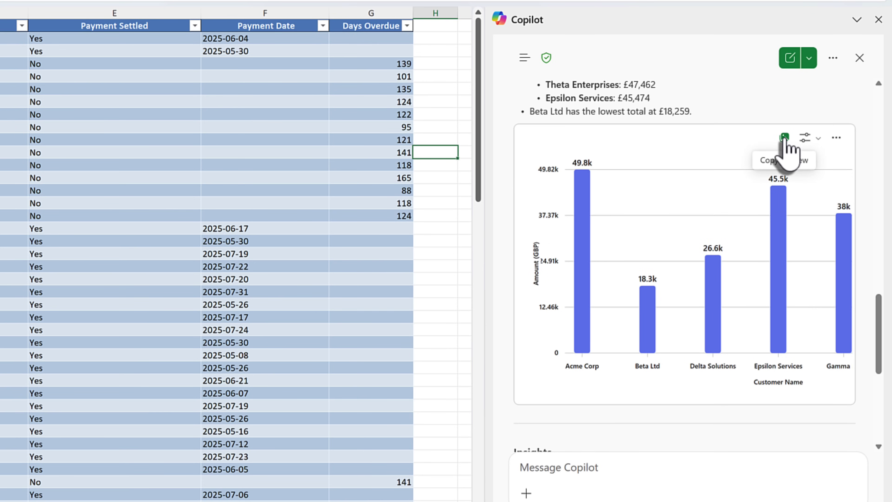
left_click(836, 138)
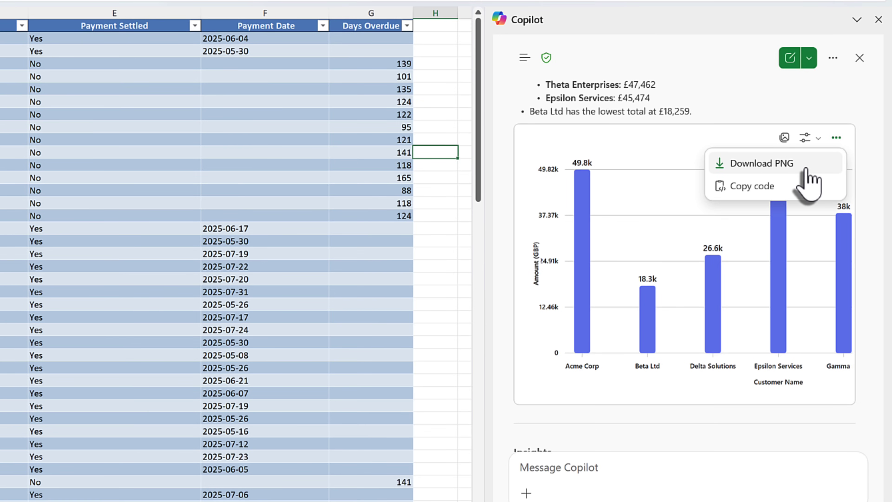
left_click(514, 112)
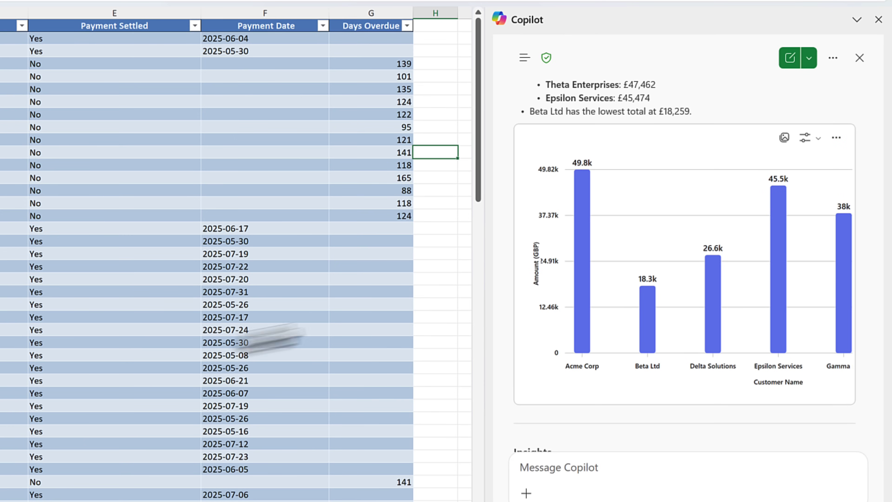
mouse_move(608, 262)
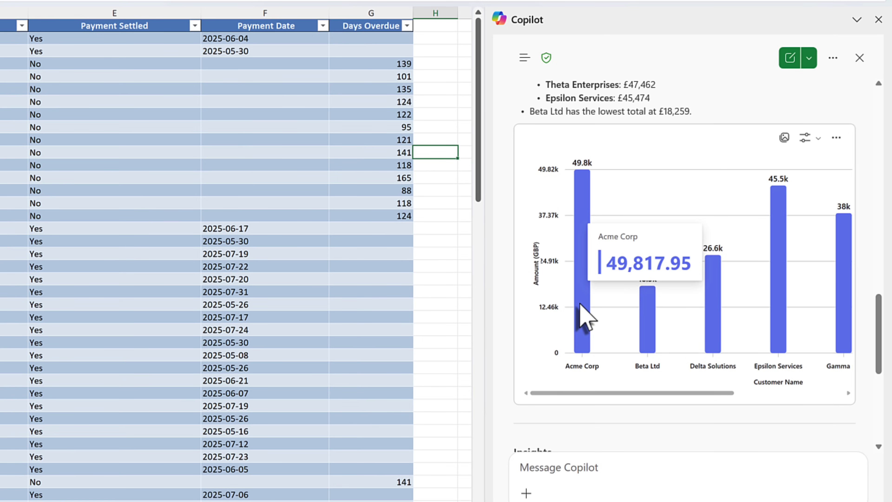
scroll(580, 309, "down", 7)
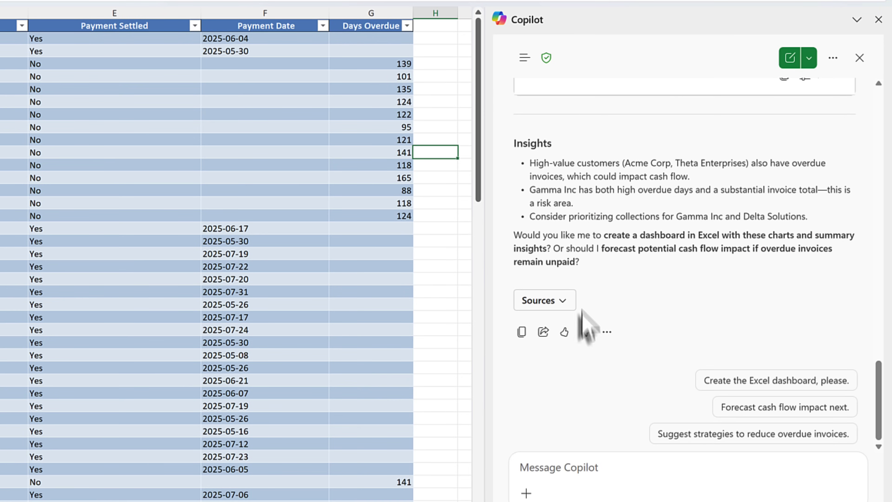
Step: Ask Copilot to export these insights into a new, professionally written PowerPoint presentation for the management team, and open the generated file
left_click(571, 472)
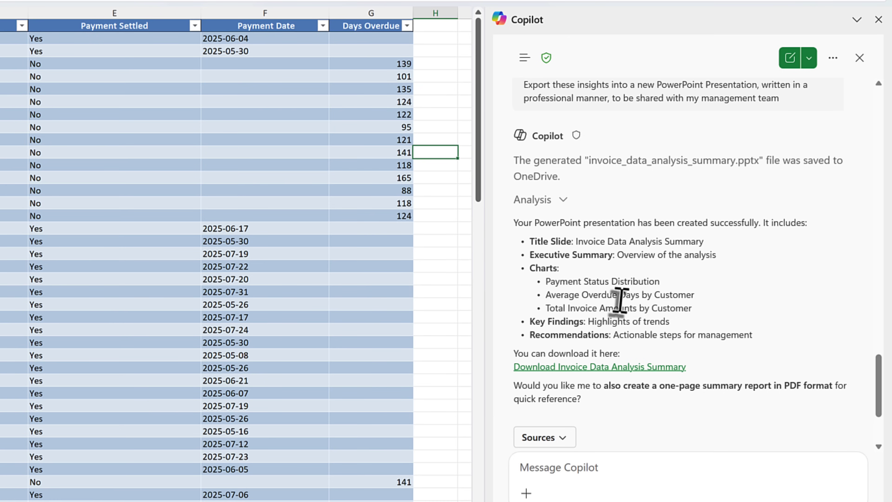
left_click(614, 367)
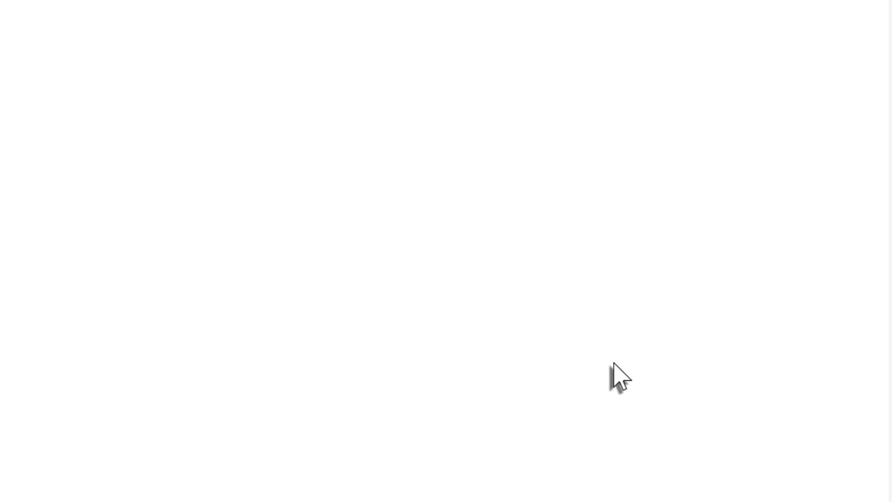
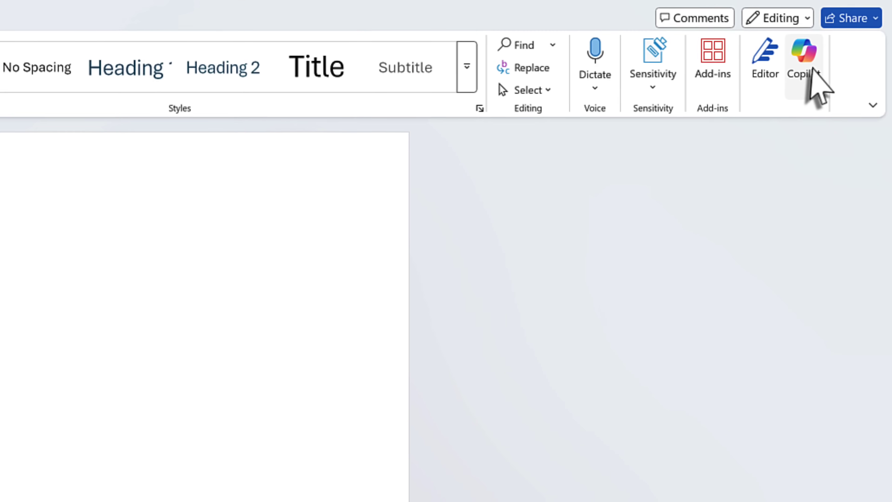
Step: In Word, ask Copilot to summarise how AI tools transform document generation in professional services and their potential impact on small UK firms' HR policy drafting
left_click(807, 66)
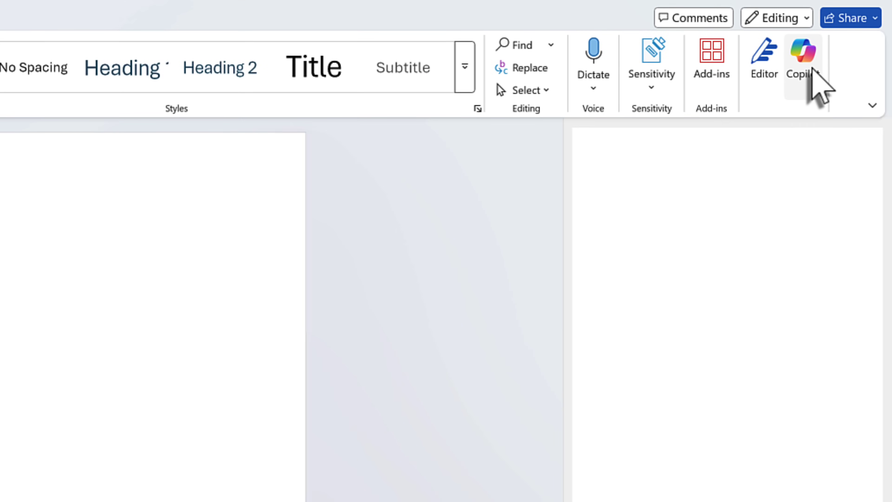
left_click_drag(564, 220, 476, 221)
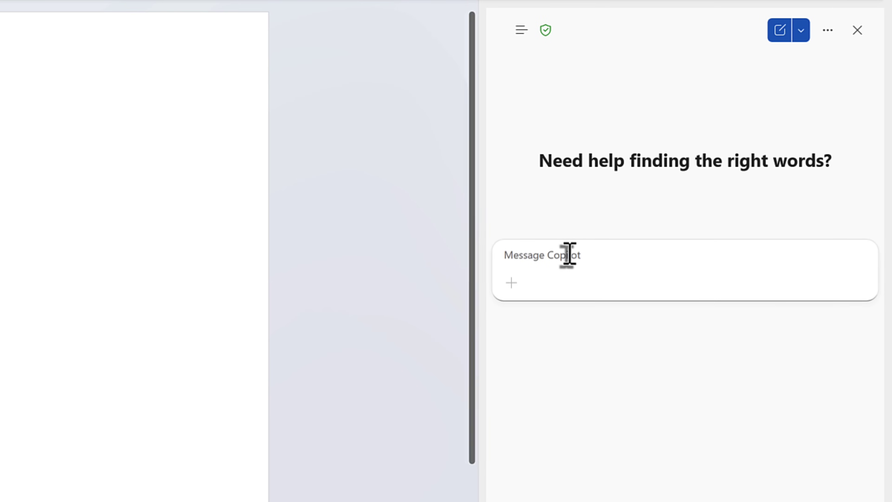
left_click(568, 253)
type("Summarise how modern AI tools like Microsoft Copilot or ChatGPT are transforming document generation in professional services, and describe their potential impact on HR policy drafting in small UK firms")
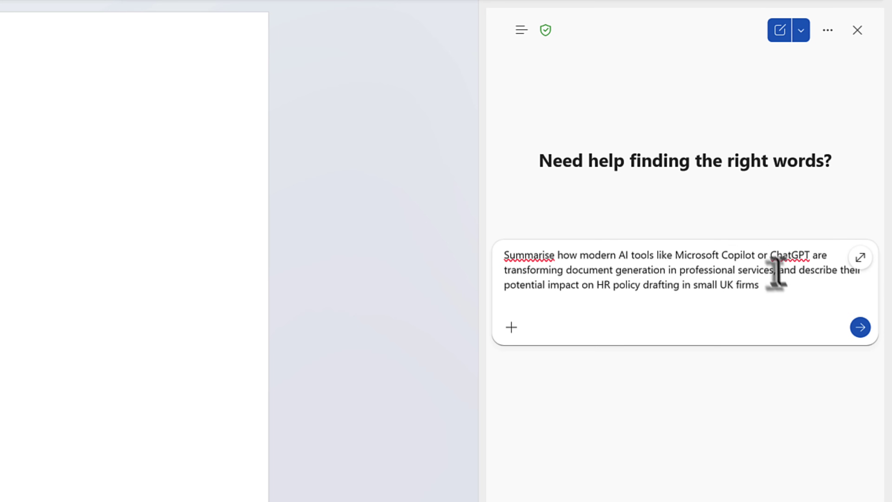
left_click(859, 328)
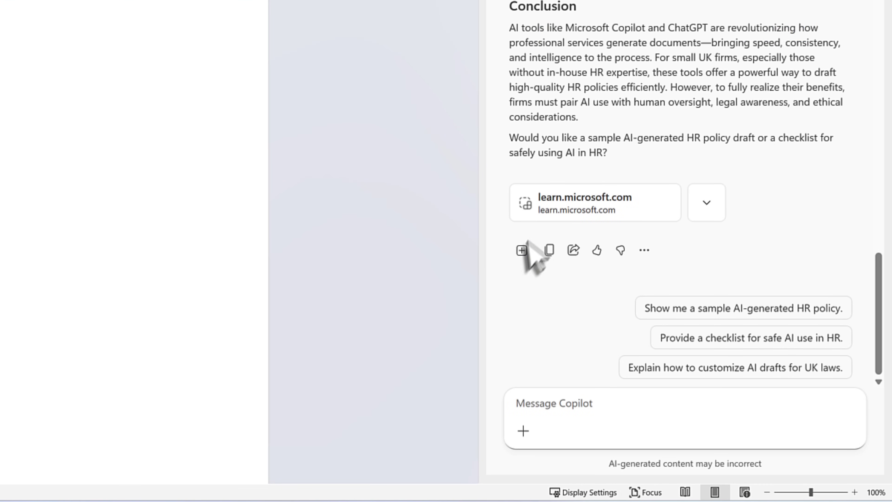
Step: Insert Copilot's response into the blank document and read through the report content and its executive summary
left_click(515, 253)
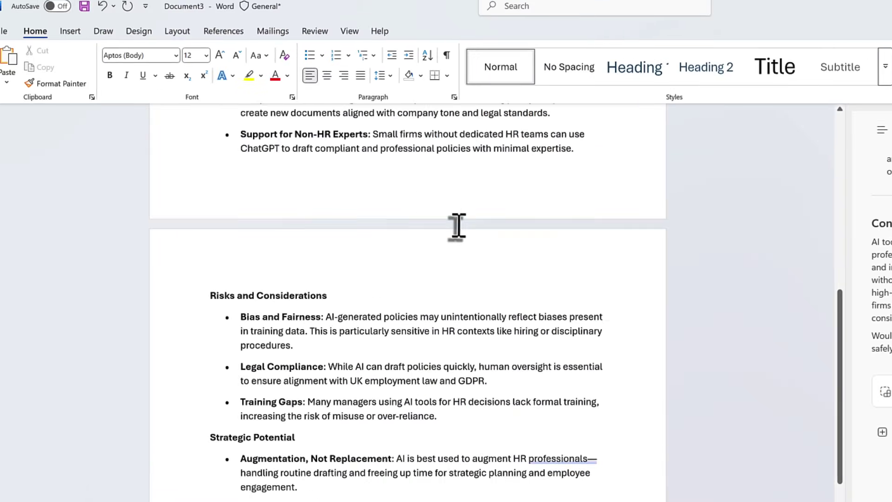
scroll(456, 225, "up", 15)
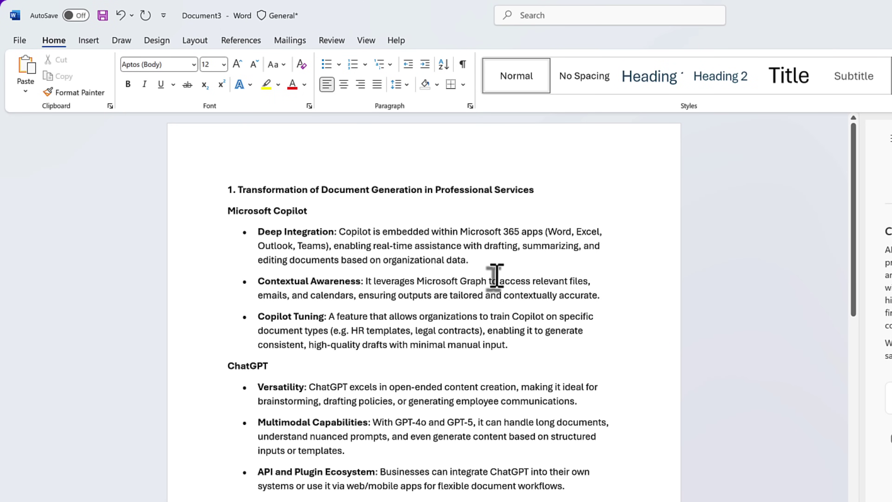
scroll(498, 281, "down", 1)
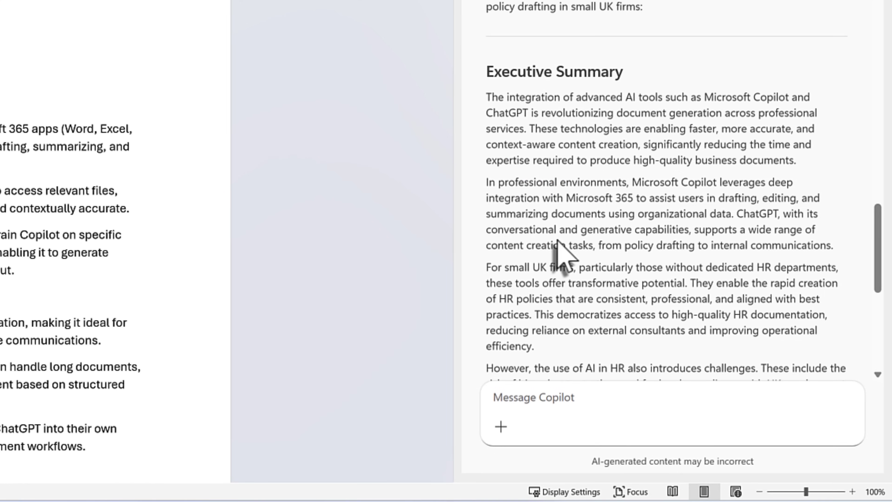
scroll(562, 250, "down", 2)
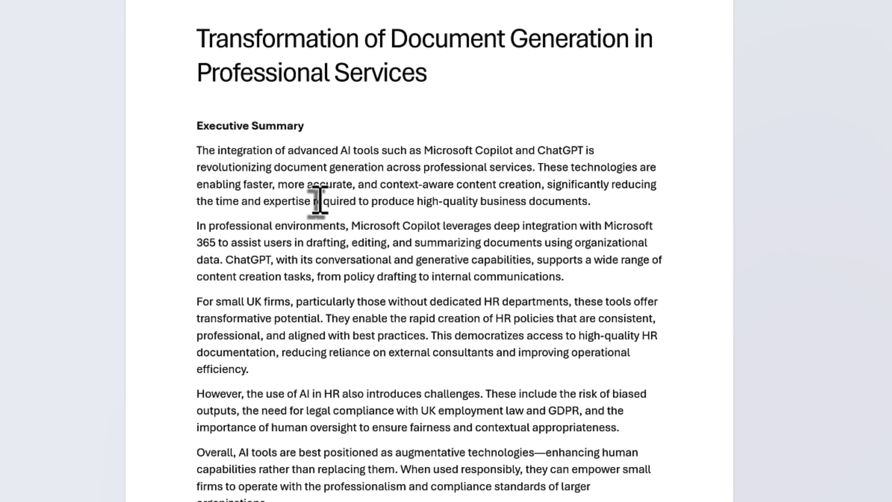
scroll(318, 202, "down", 2)
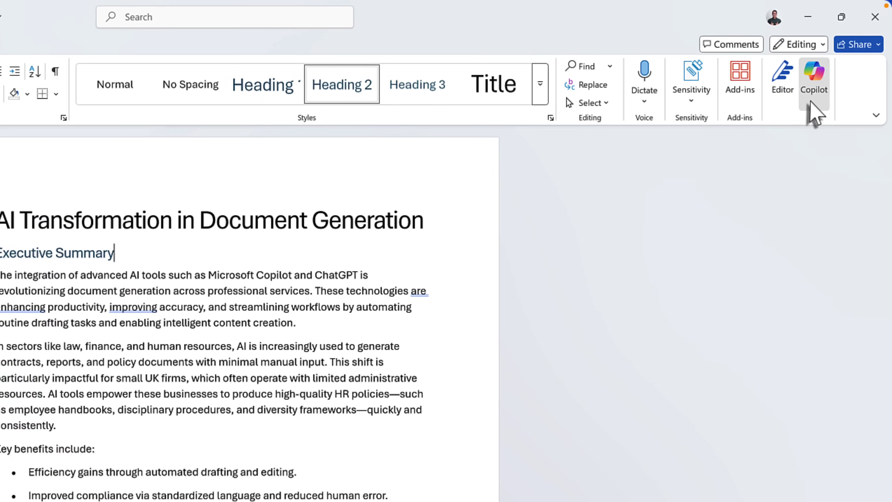
Step: Ask Copilot to summarise the key points in the "AI Transformation in Document Generation" document
left_click(813, 91)
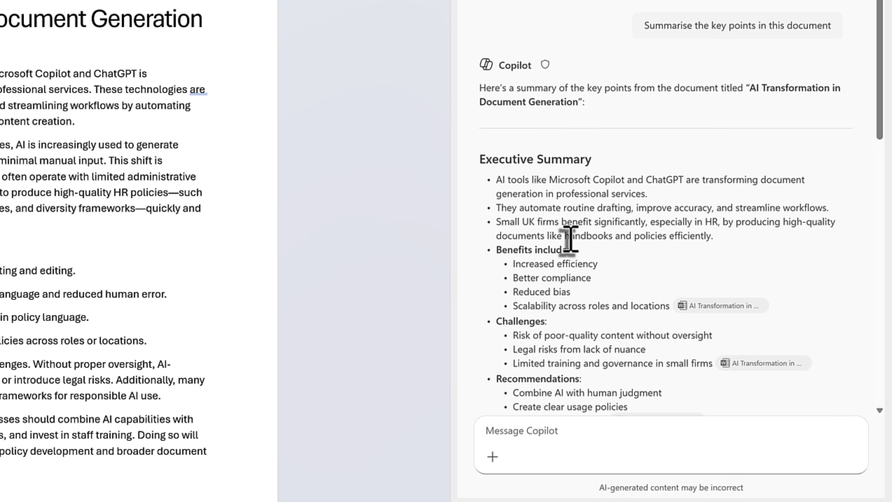
Step: Read through the key-point summary and ask Copilot to compare "AI Transformation of Professional Services.docx" with this document for missing points and alignment additions
scroll(589, 243, "down", 4)
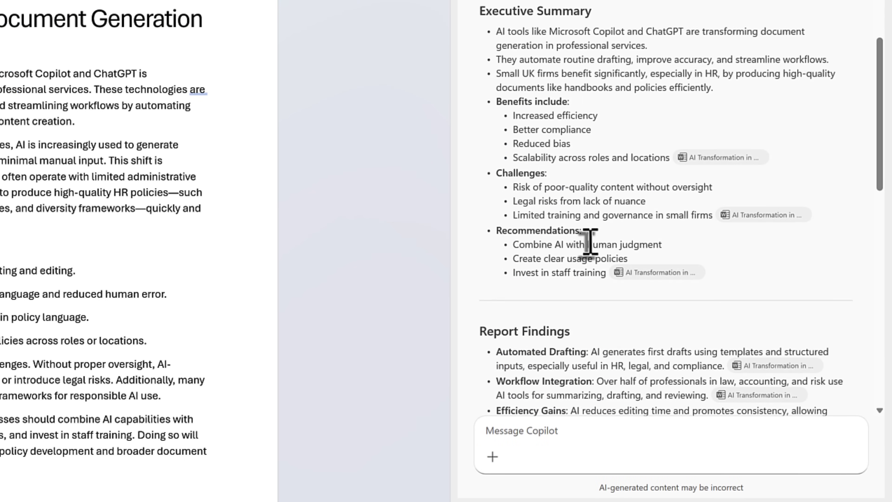
scroll(590, 243, "down", 4)
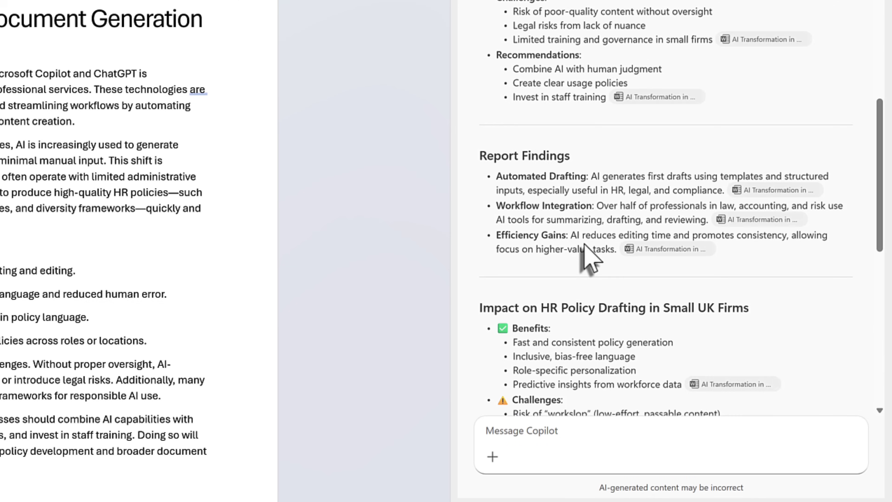
scroll(583, 244, "down", 5)
scroll(583, 246, "down", 1)
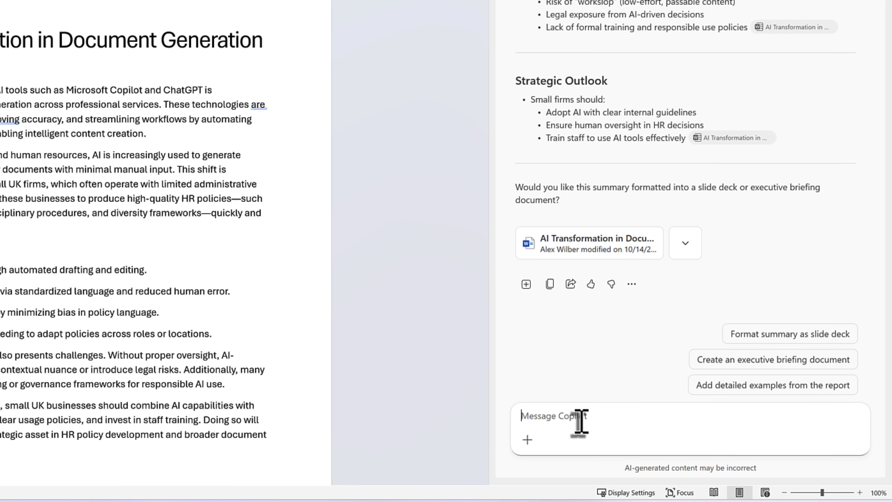
type("/")
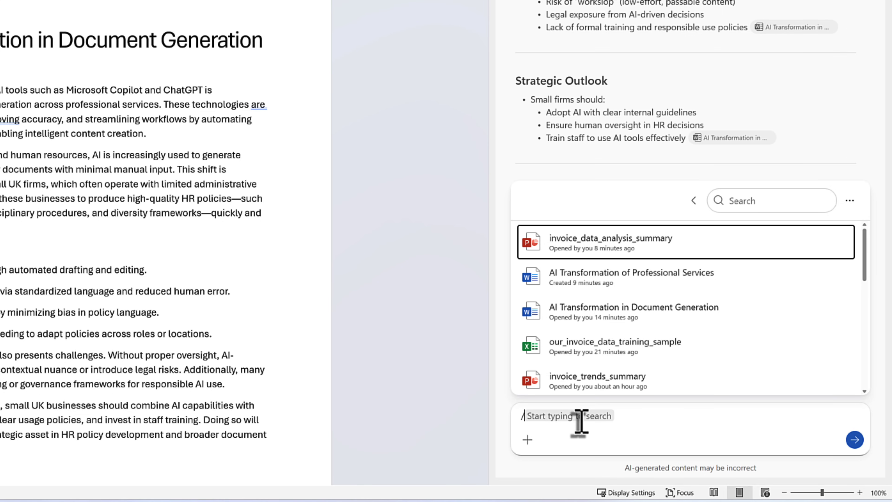
left_click(614, 277)
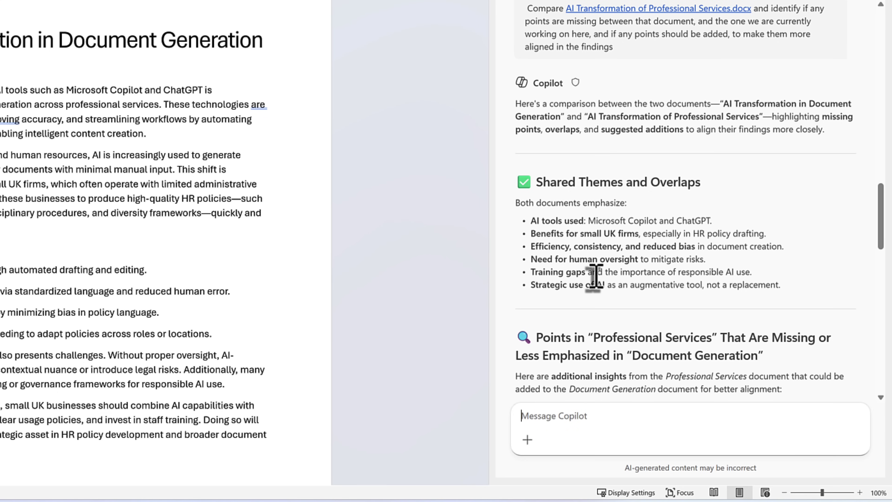
Step: Review the comparison and its suggested additions, and ask Copilot to draft a revised section with added points
scroll(593, 278, "down", 3)
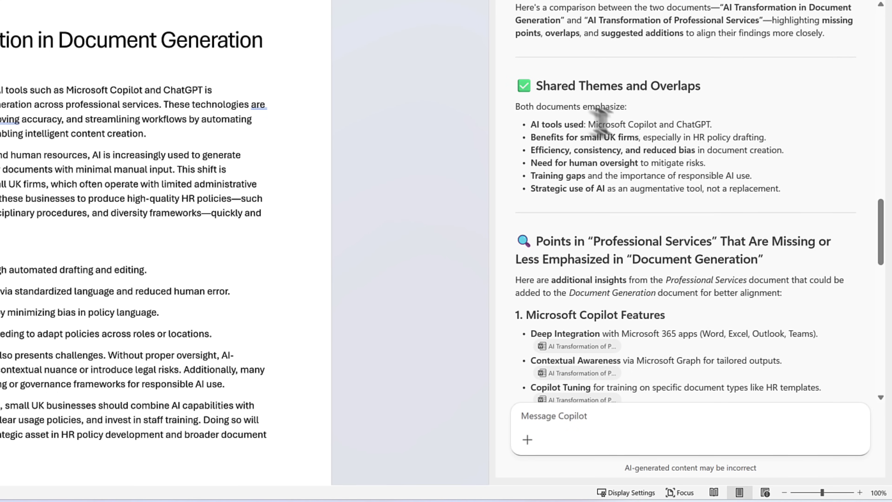
scroll(588, 259, "down", 3)
scroll(588, 261, "down", 3)
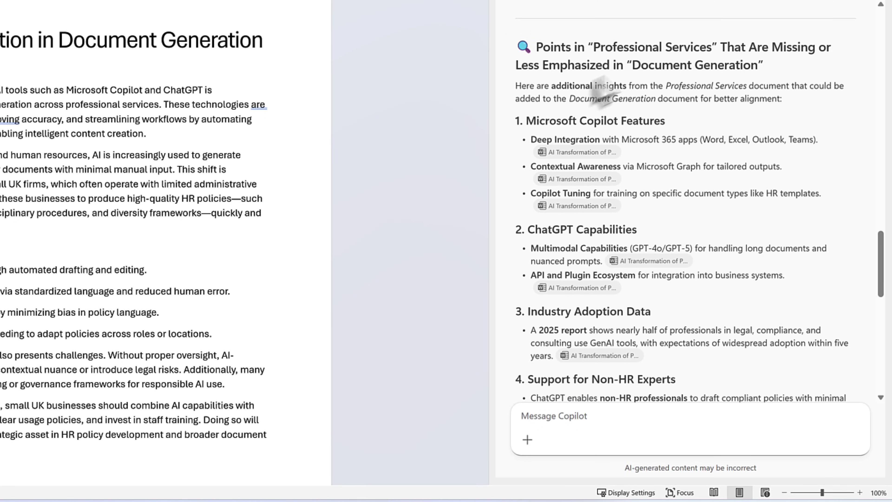
scroll(715, 344, "down", 6)
scroll(714, 344, "down", 5)
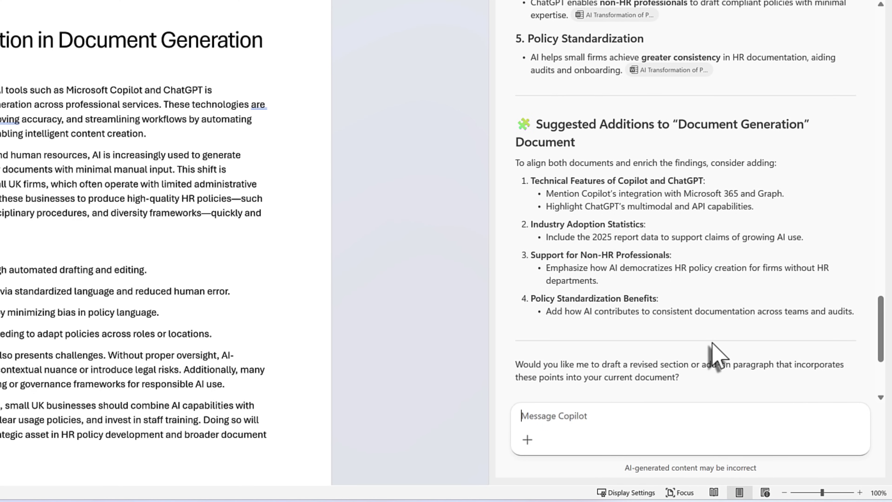
scroll(694, 342, "down", 5)
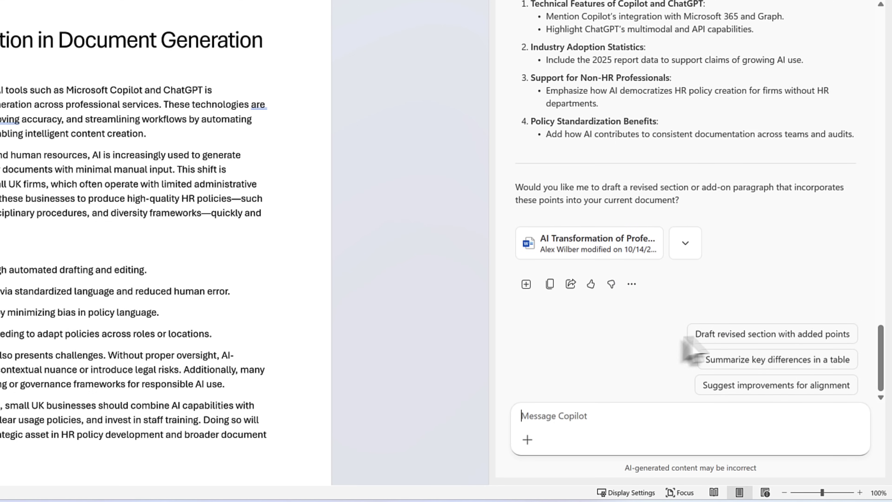
left_click(751, 338)
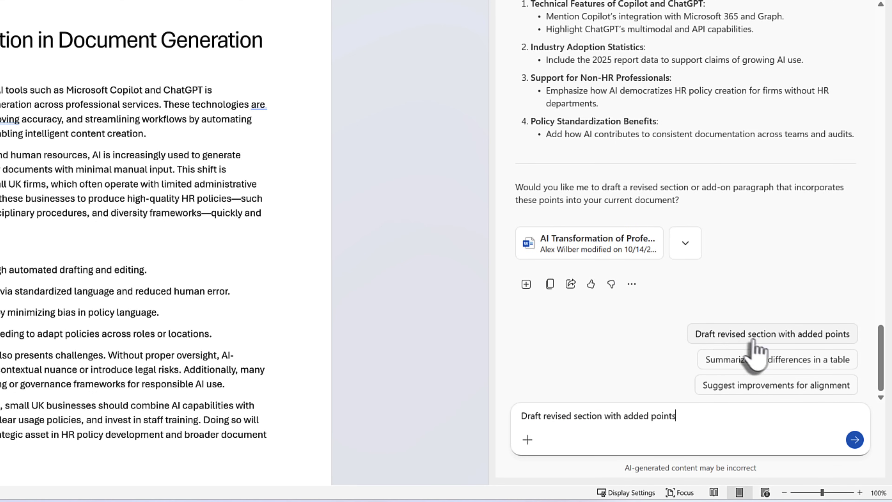
left_click(855, 439)
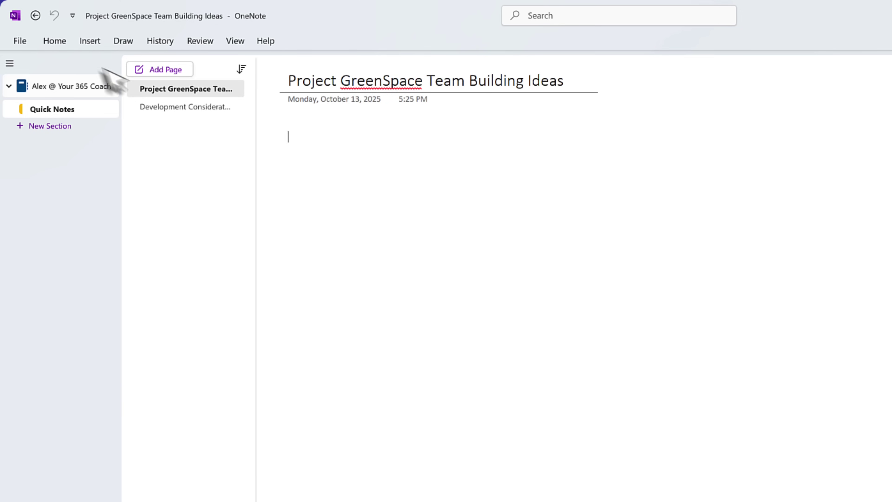
Step: In OneNote, ask Copilot to research professional, architecture-related team-building activities near Bank, London, for ten people who haven't met, and read through its ideas
left_click(56, 44)
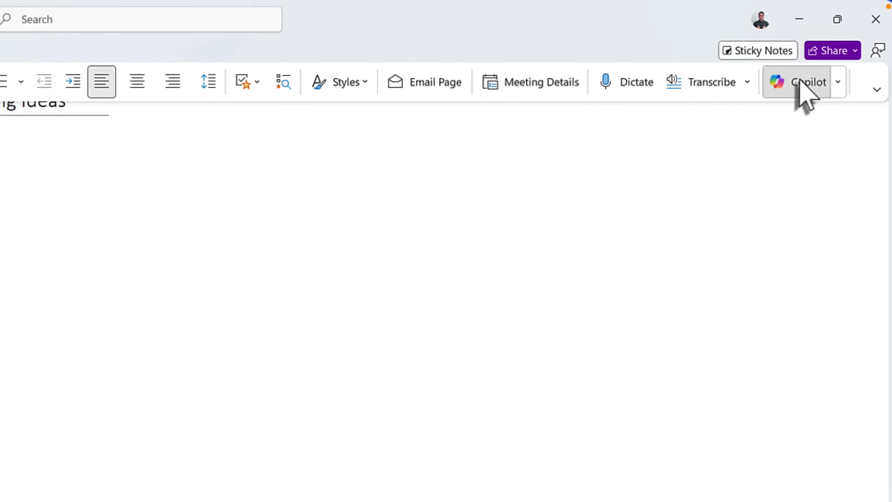
left_click(805, 90)
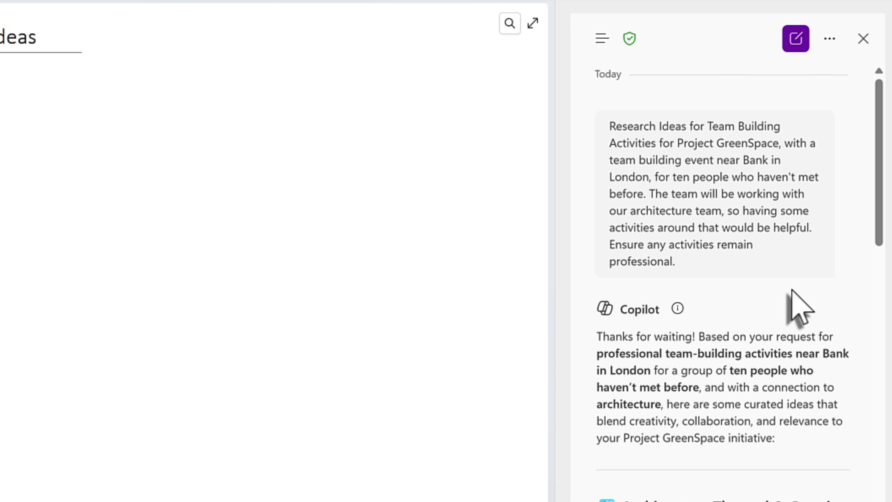
left_click_drag(880, 210, 883, 454)
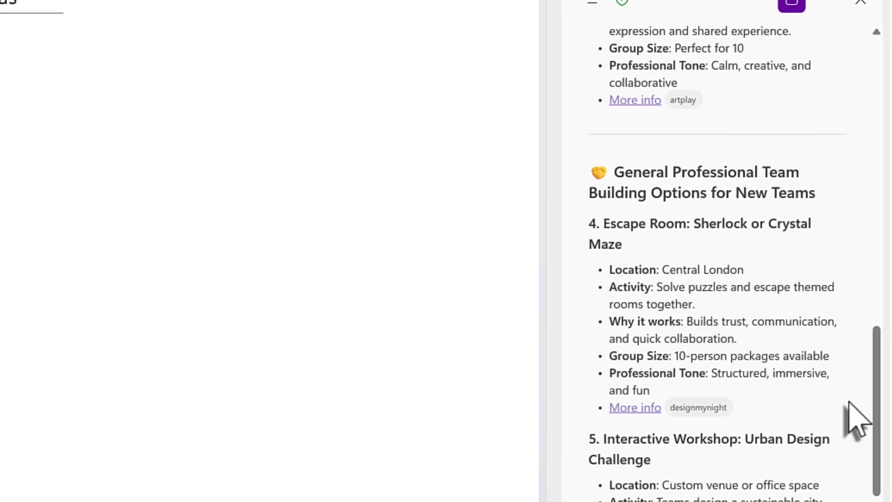
left_click_drag(849, 401, 850, 492)
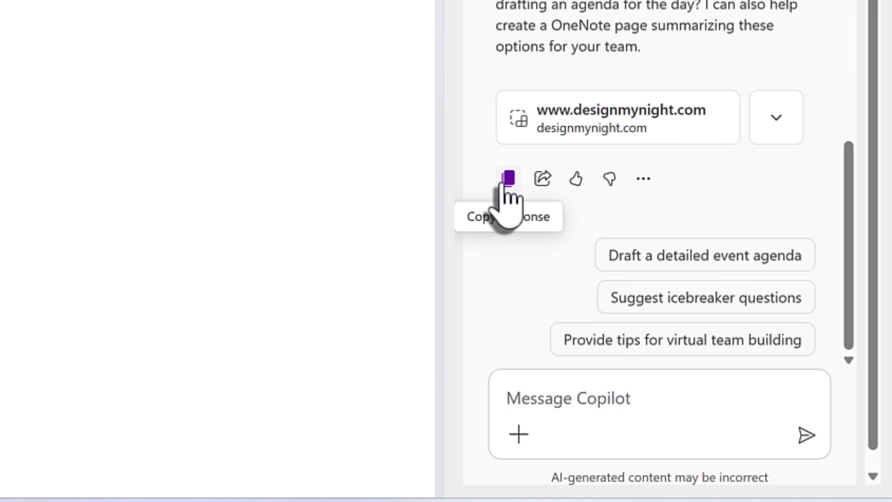
Step: Copy Copilot's response into the body of the "Project GreenSpace Team Building Ideas" page
left_click(535, 201)
key("ctrl+v")
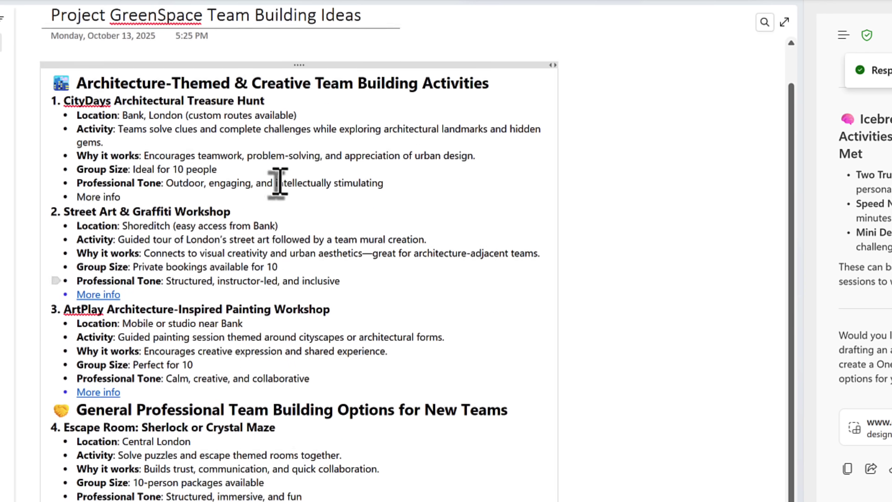
scroll(277, 183, "up", 1)
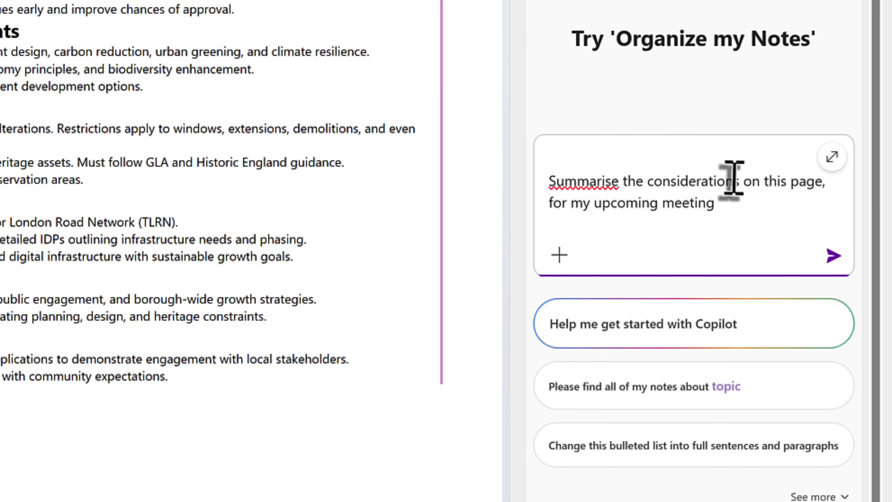
Step: Ask Copilot to summarise the considerations on the London building projects page for the upcoming meeting, and read the response
left_click(832, 257)
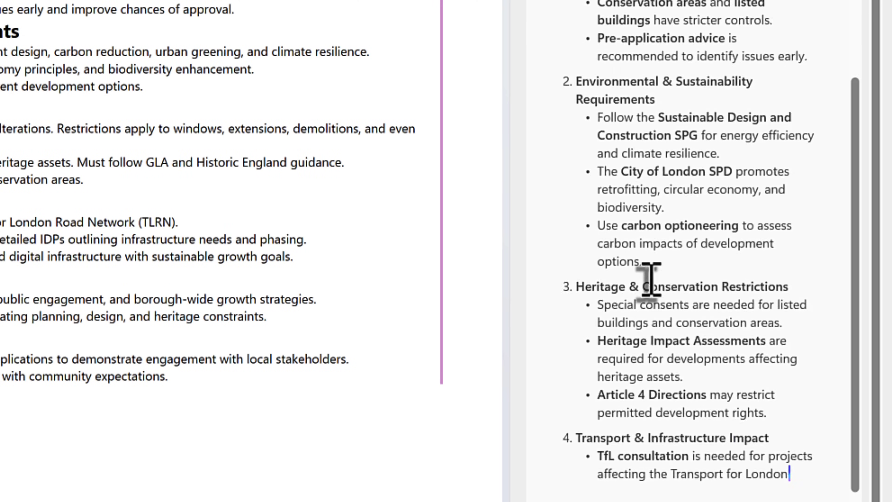
scroll(651, 286, "down", 10)
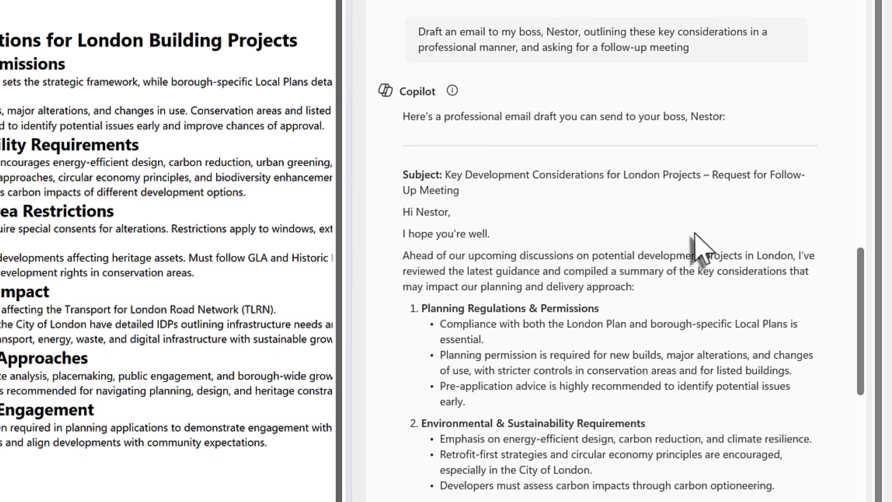
Step: Have Copilot draft a professional email to the boss outlining these considerations and requesting a follow-up meeting, and copy it into a new Outlook message
scroll(693, 234, "down", 3)
scroll(693, 236, "down", 7)
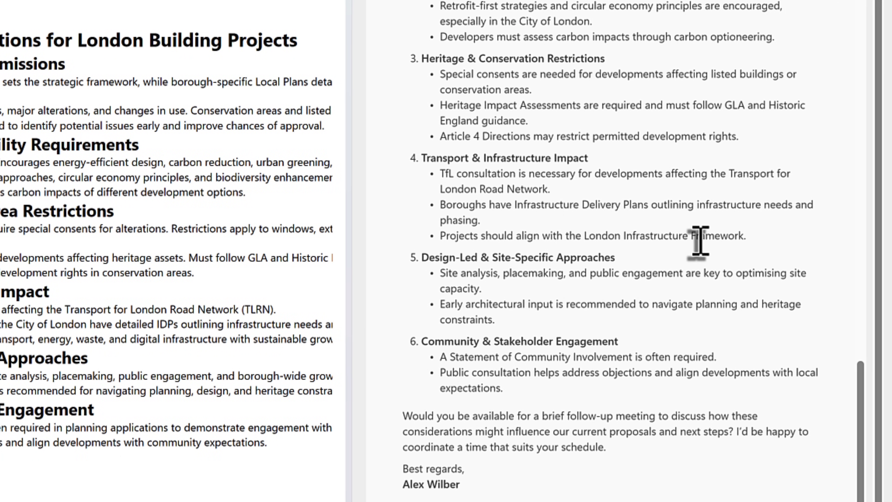
scroll(556, 312, "down", 4)
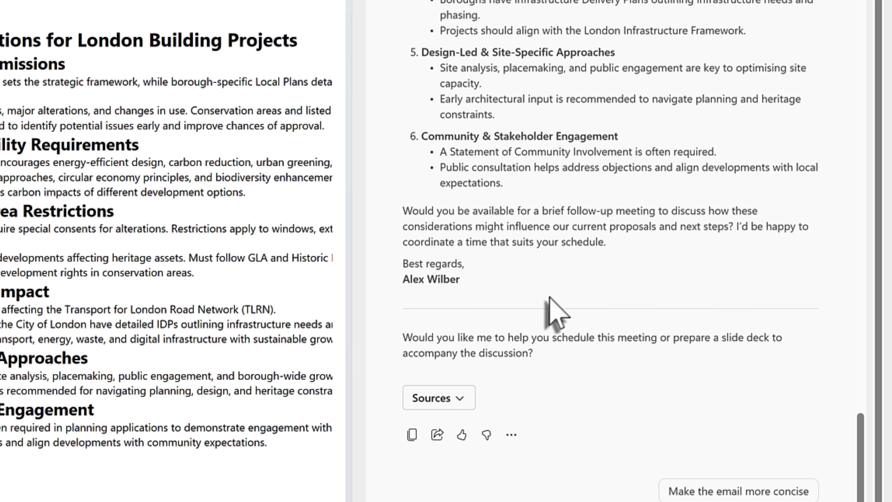
left_click(409, 438)
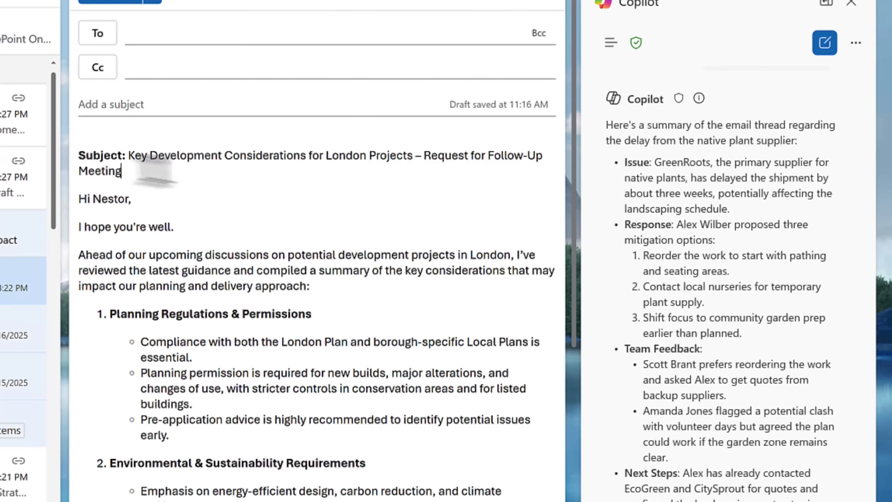
left_click_drag(122, 171, 129, 147)
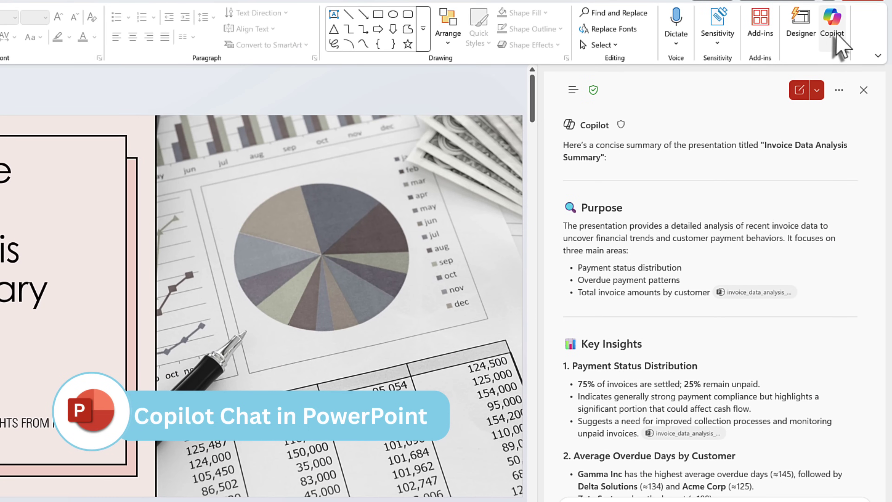
Step: In PowerPoint, read through Copilot's summary of the "Invoice Data Analysis Summary" presentation, including its key insights and strategic recommendations
scroll(647, 265, "down", 4)
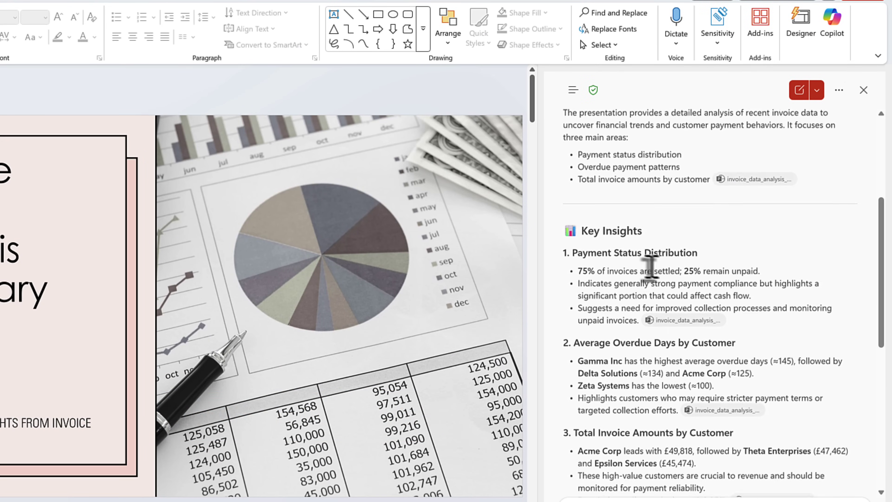
scroll(657, 266, "down", 7)
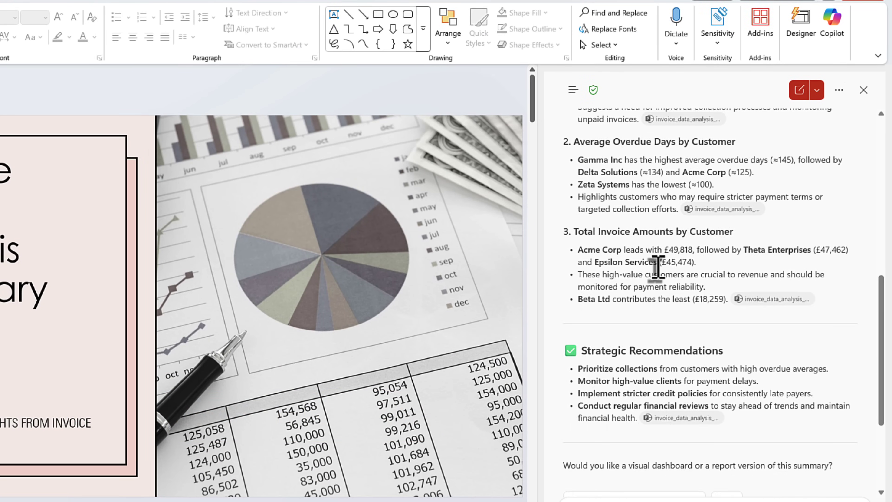
scroll(656, 268, "down", 3)
Step: Have Copilot generate an image of an invoice on a desk in a professional office setting, and insert it on the title slide
mouse_move(655, 267)
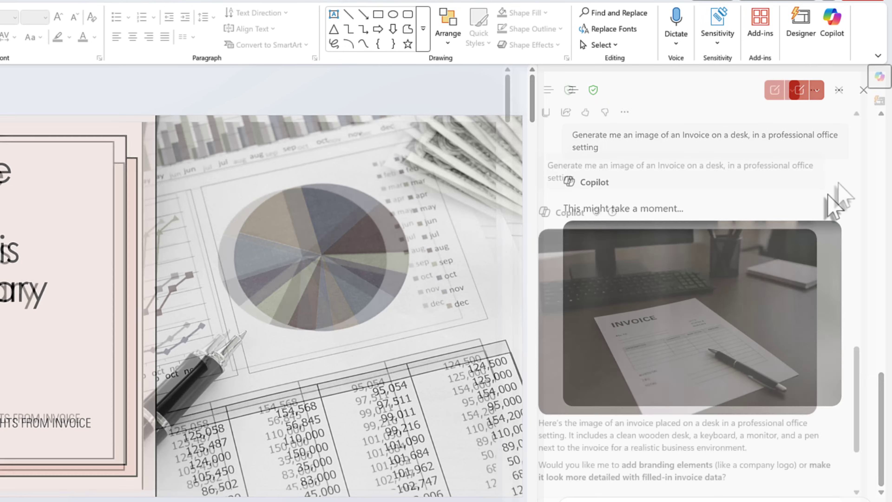
mouse_move(587, 348)
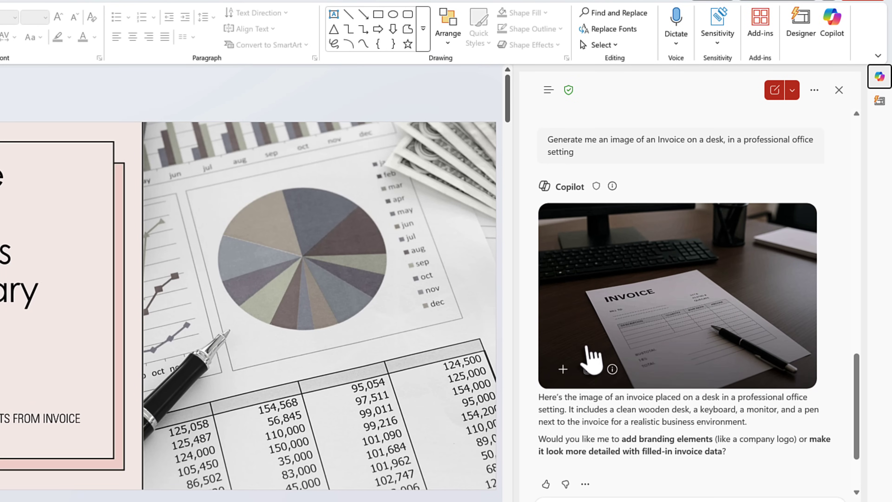
left_click(562, 369)
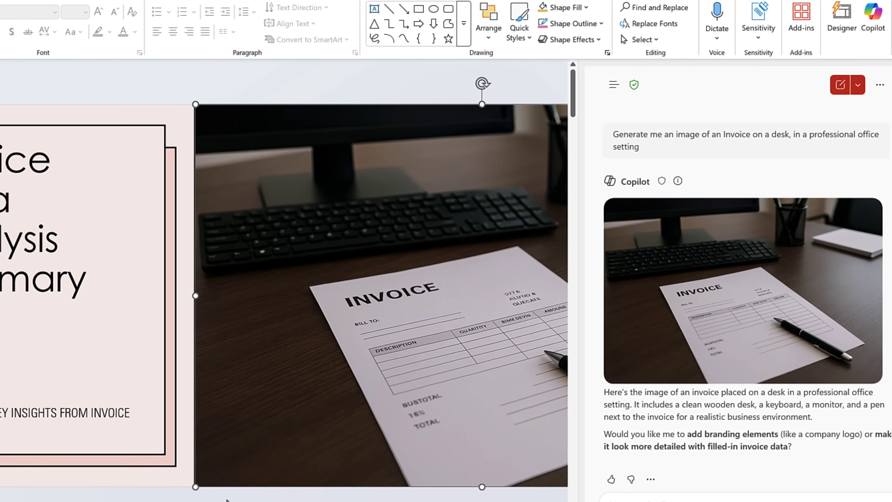
left_click(187, 497)
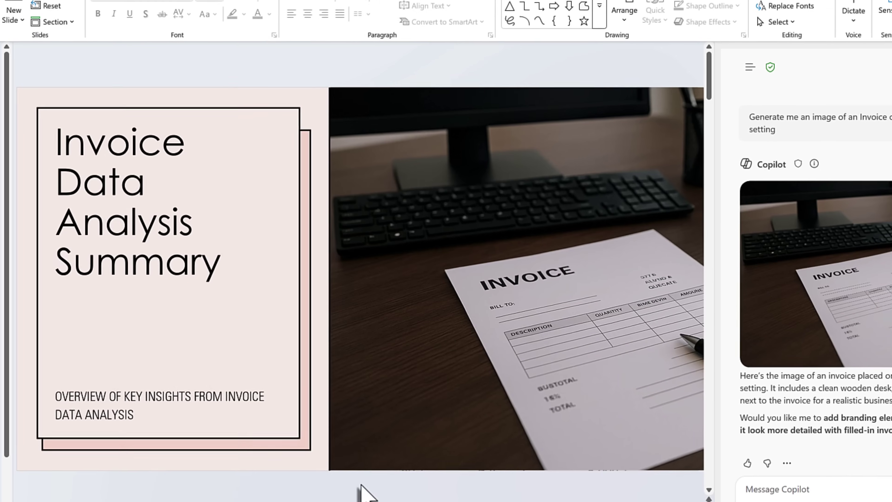